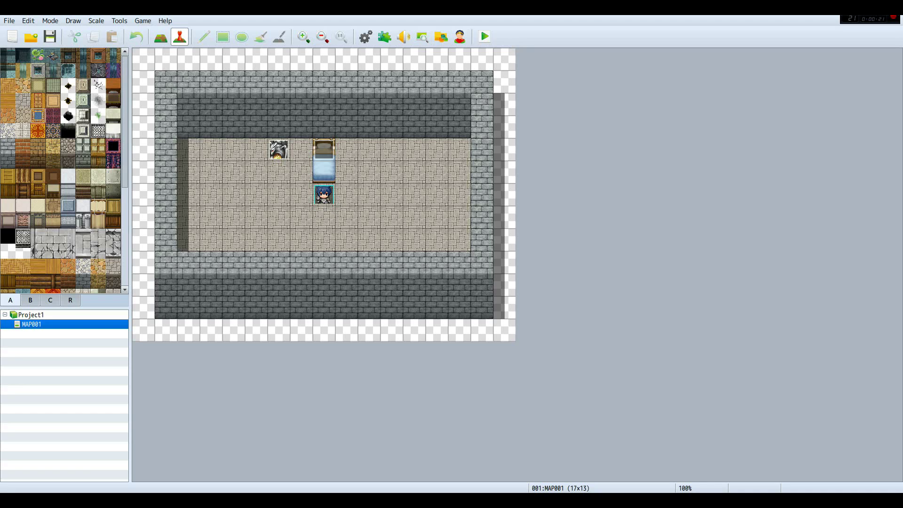
- Open the database's Mating common event and examine its commands, from the whole list down to the first Data Retrieval lines
left_click(366, 36)
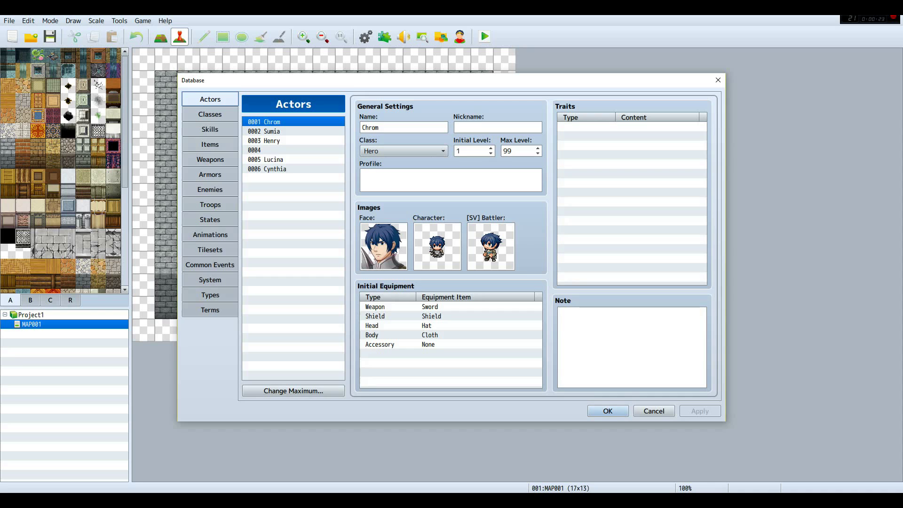
left_click(210, 265)
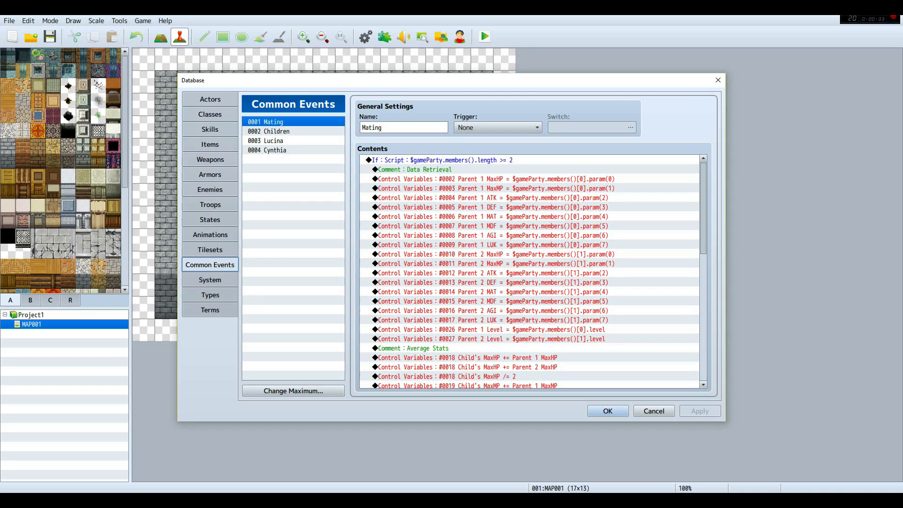
key("ctrl+a")
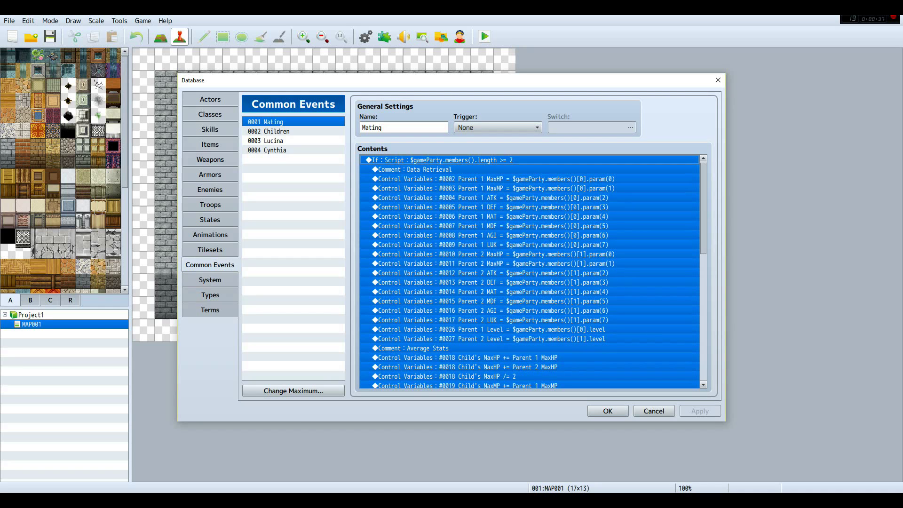
scroll(530, 271, "down", 15)
scroll(530, 271, "up", 7)
scroll(529, 270, "up", 6)
left_click(529, 179)
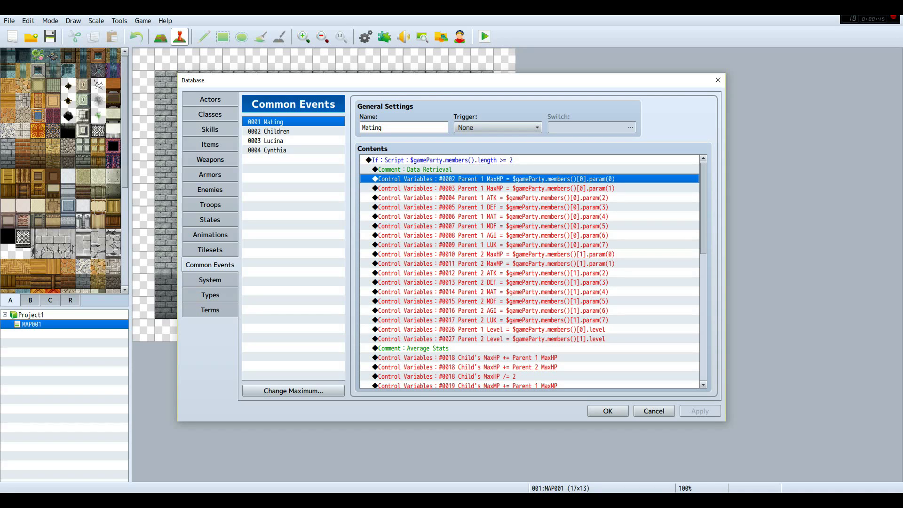
key("ctrl+a")
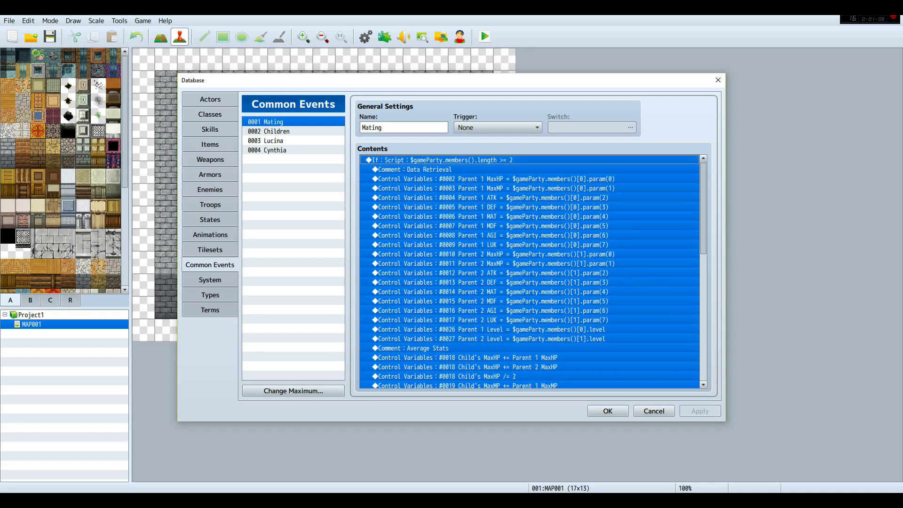
left_click(414, 170)
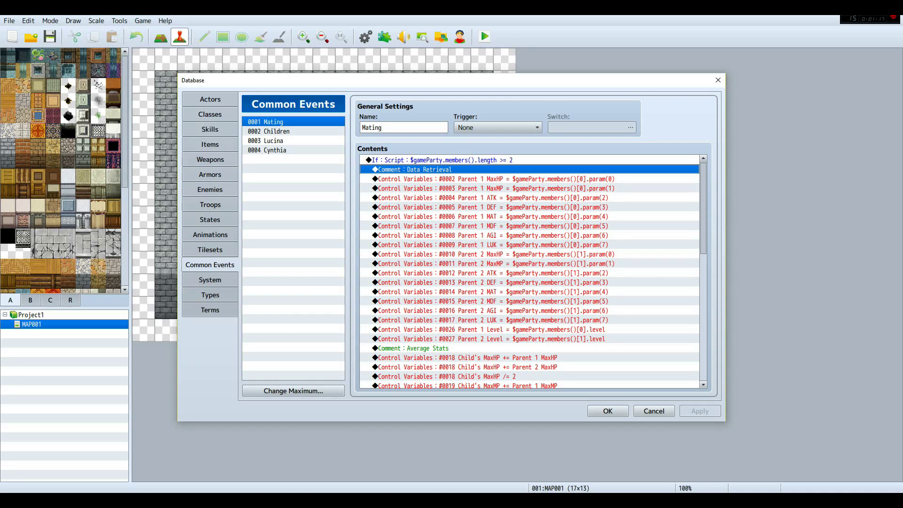
left_click(415, 179)
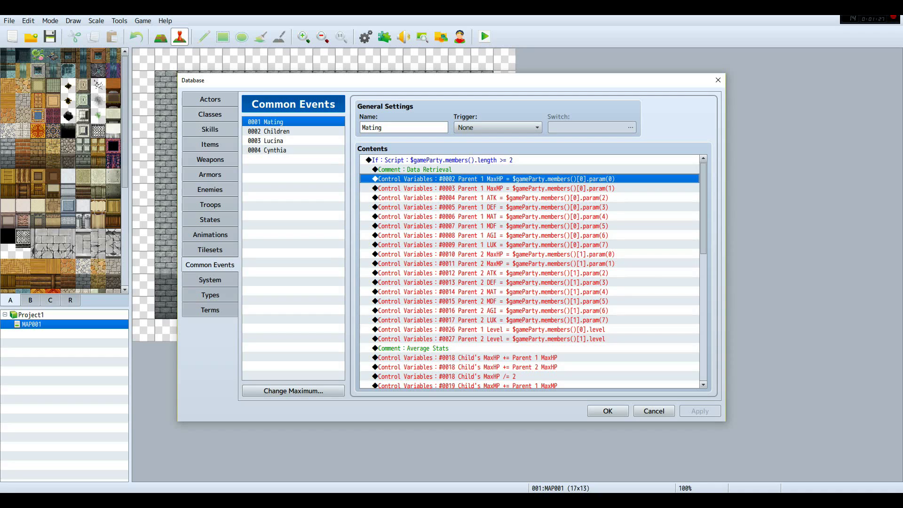
- Inspect the script operand of the command that sets variable Parent 1 MaxHP, including its member index and param number
right_click(518, 179)
left_click(537, 197)
left_click_drag(491, 337, 597, 336)
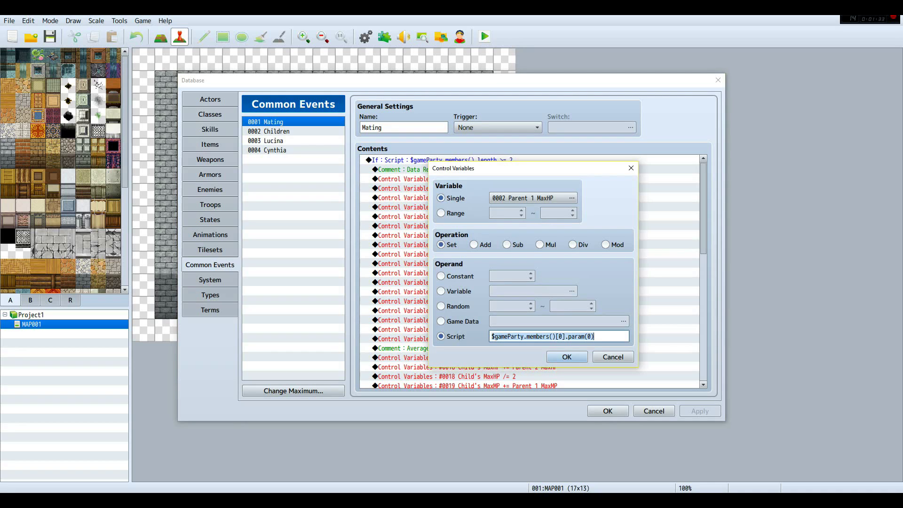
left_click(549, 337)
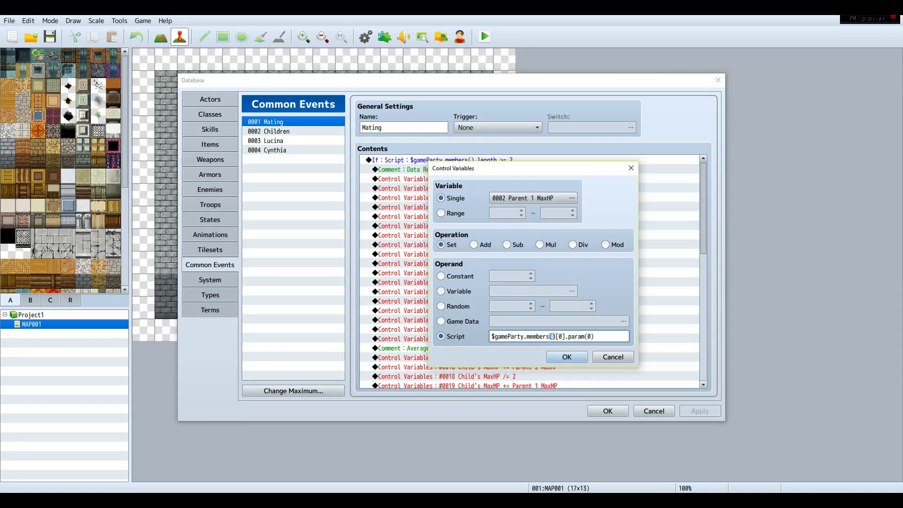
mouse_move(566, 336)
left_mouse_down()
mouse_move(595, 337)
mouse_move(556, 337)
left_mouse_up()
left_click_drag(564, 336, 559, 336)
left_click_drag(588, 336, 597, 337)
left_click(585, 336)
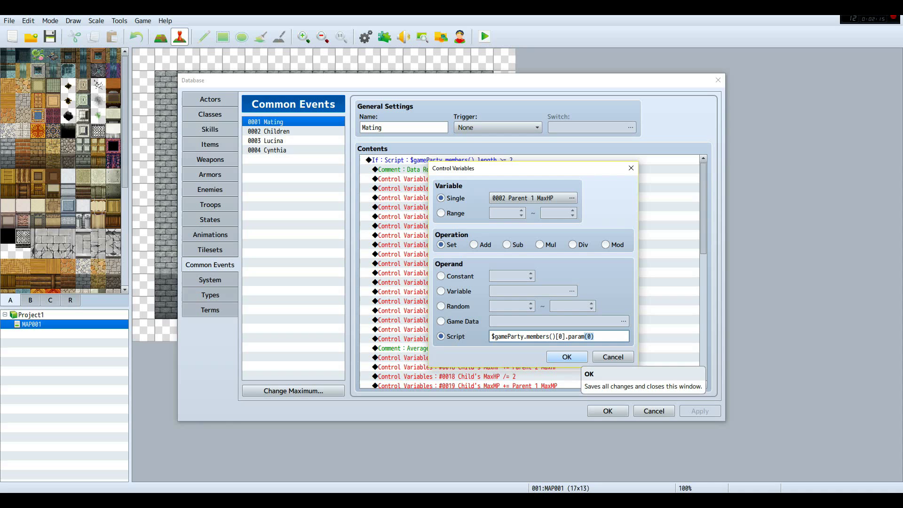
left_click(567, 357)
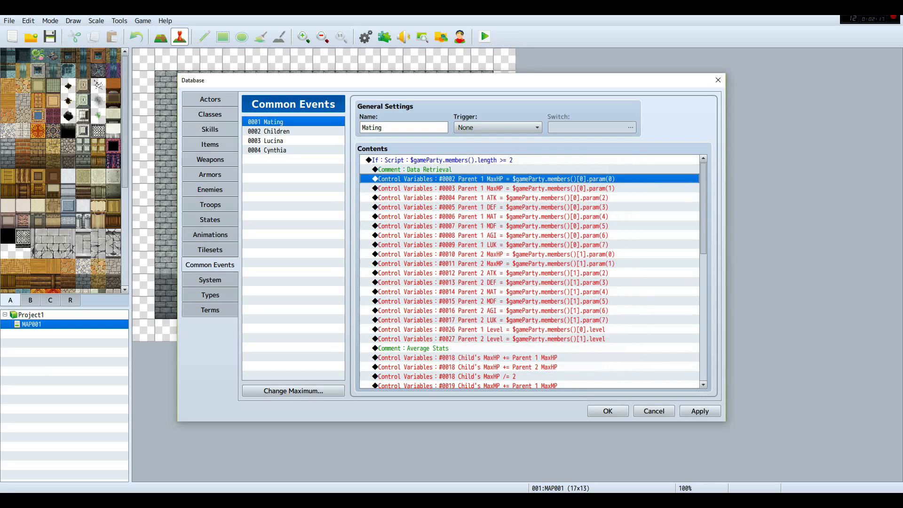
- Check the Hero class's parameter curves and return to the Parent 1 Level command in the Mating common event
left_click(209, 114)
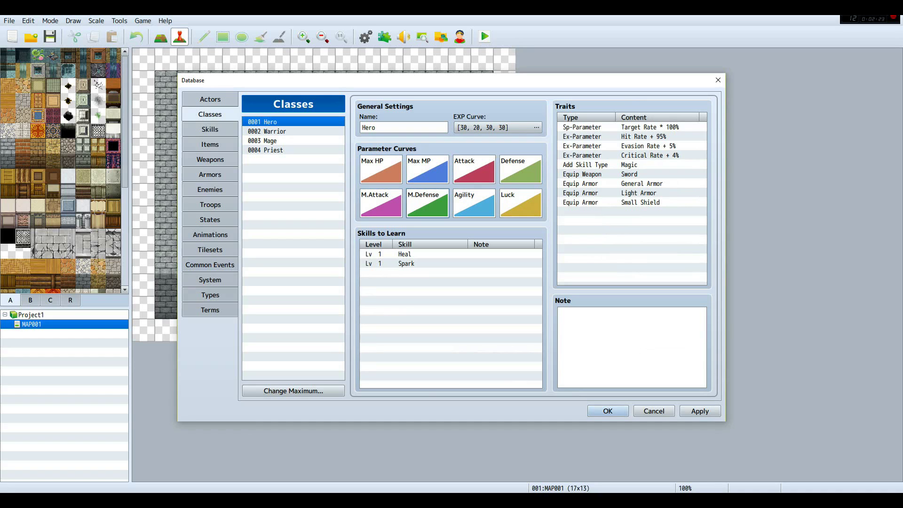
left_click(210, 265)
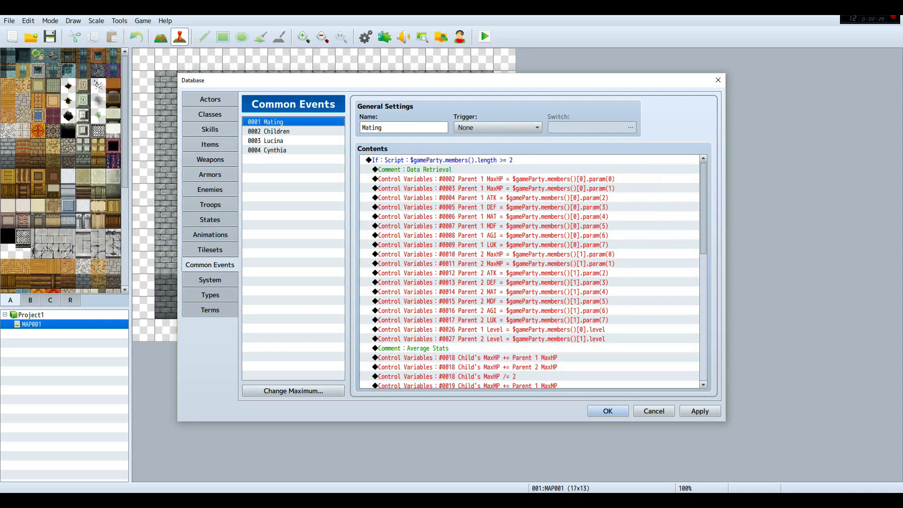
left_click(529, 329)
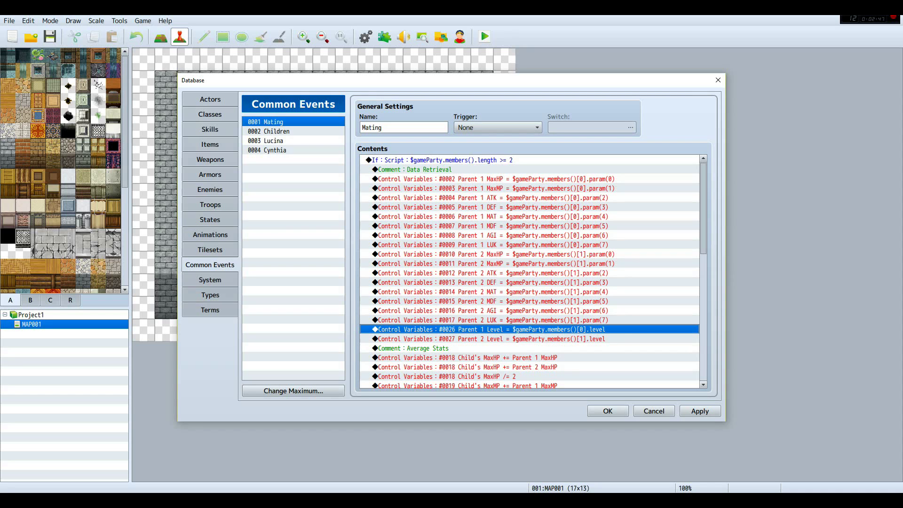
- Examine the Average Stats and Applying Stats sections of the Mating event, down to its call to the Children common event
scroll(533, 271, "down", 6)
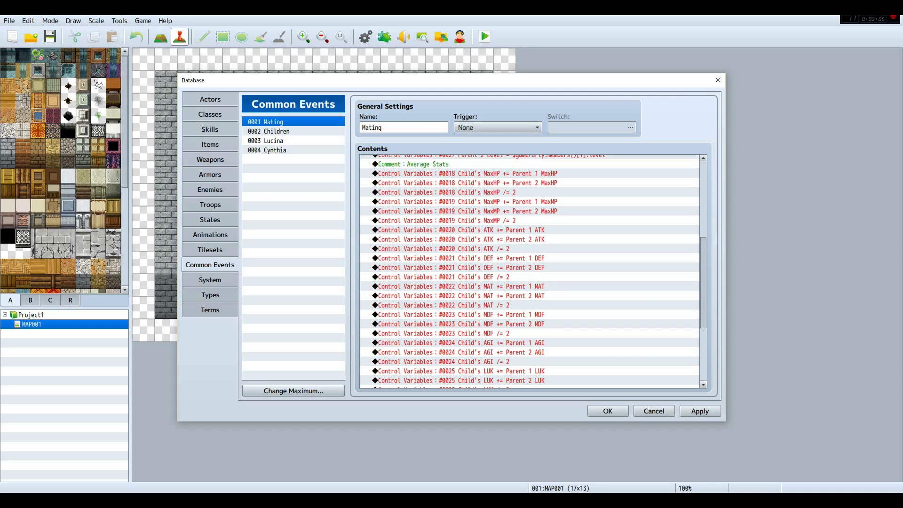
scroll(534, 271, "down", 5)
scroll(533, 271, "up", 5)
scroll(534, 271, "down", 5)
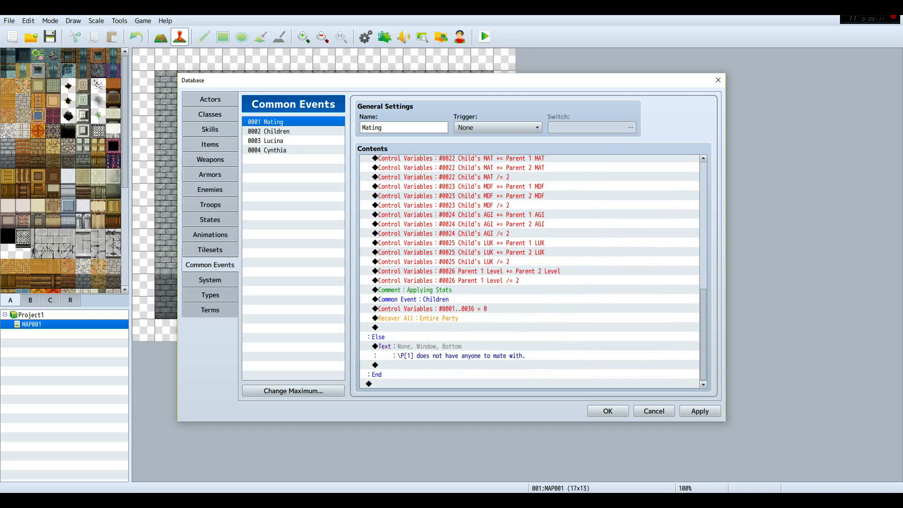
scroll(534, 271, "up", 3)
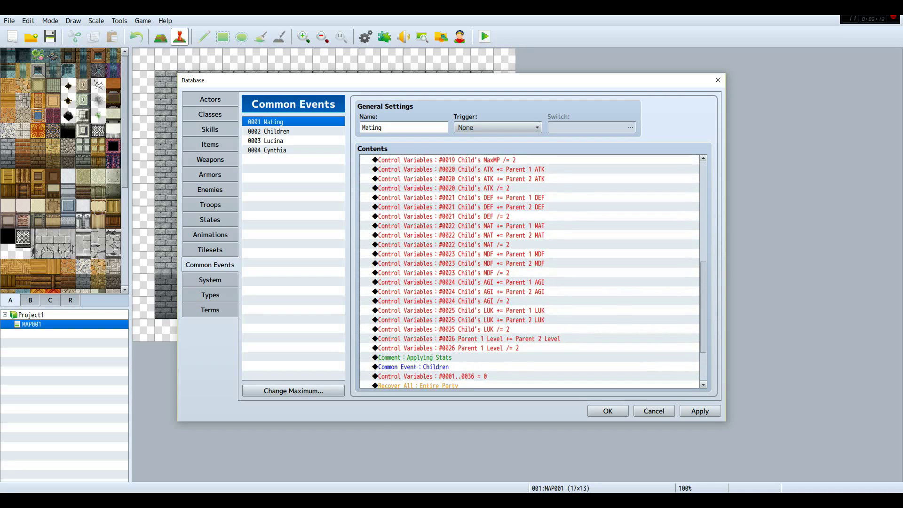
scroll(534, 271, "down", 3)
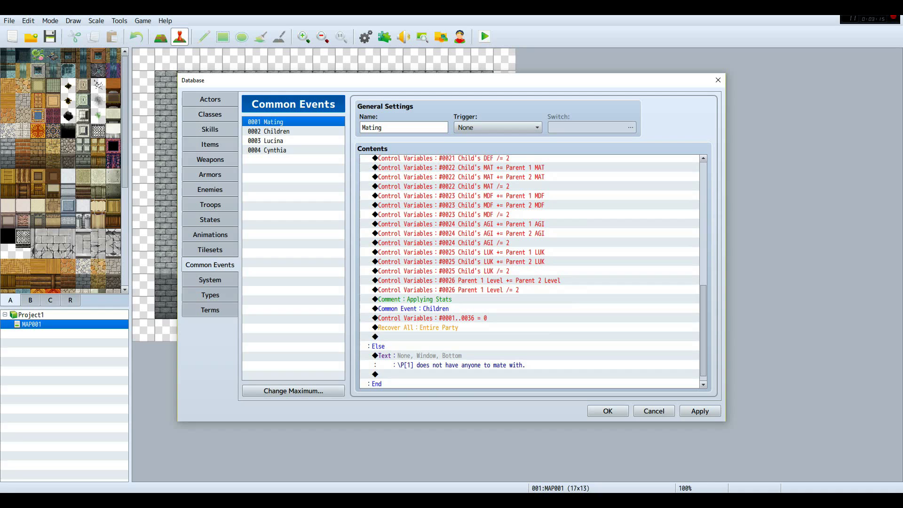
left_click(529, 299)
left_click(530, 308)
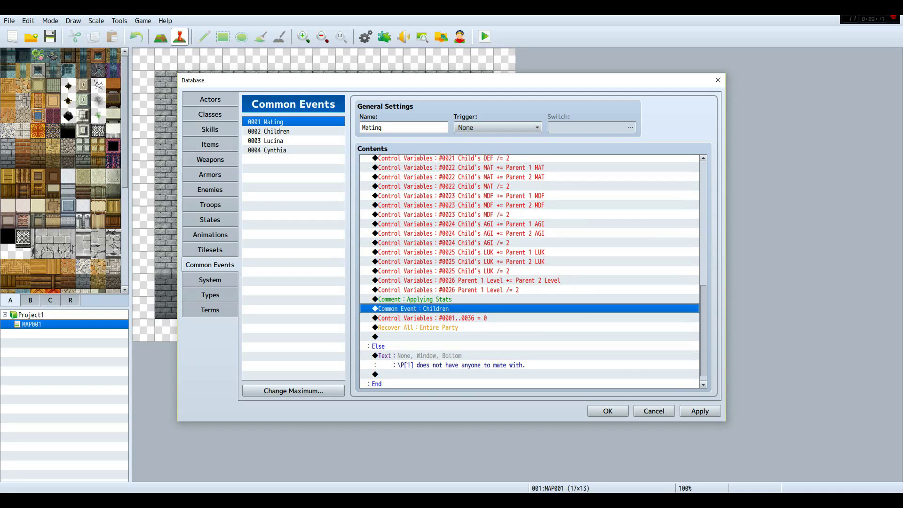
- Open the Children common event and examine its structure and the two commands that store the parents' actor IDs
left_click(293, 131)
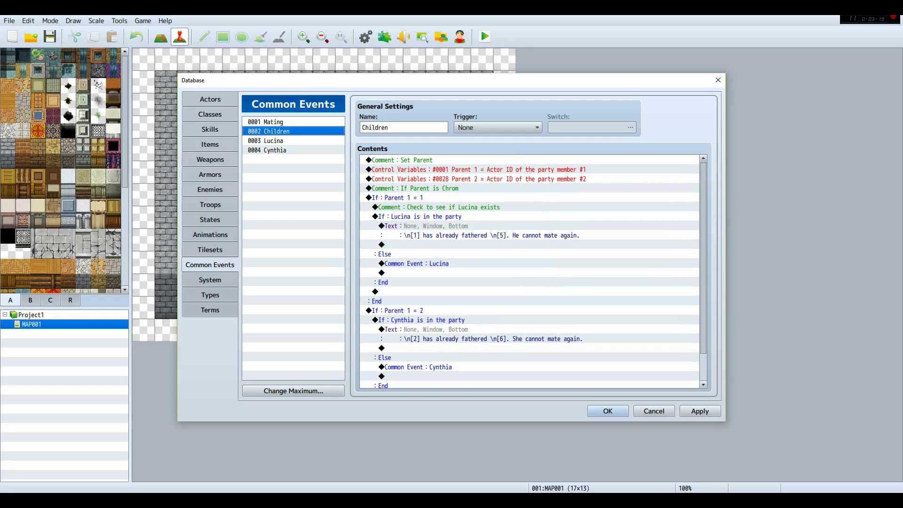
scroll(534, 271, "down", 1)
scroll(534, 270, "up", 1)
scroll(533, 271, "down", 1)
scroll(533, 271, "up", 1)
scroll(533, 271, "down", 1)
scroll(533, 271, "up", 1)
mouse_move(703, 258)
left_mouse_down()
mouse_move(703, 273)
mouse_move(704, 257)
left_mouse_up()
left_click(480, 170)
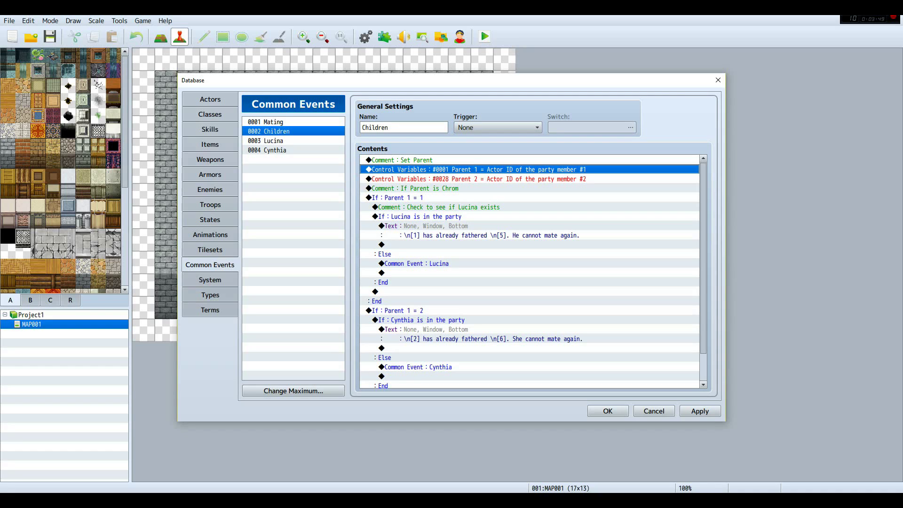
left_click(480, 179)
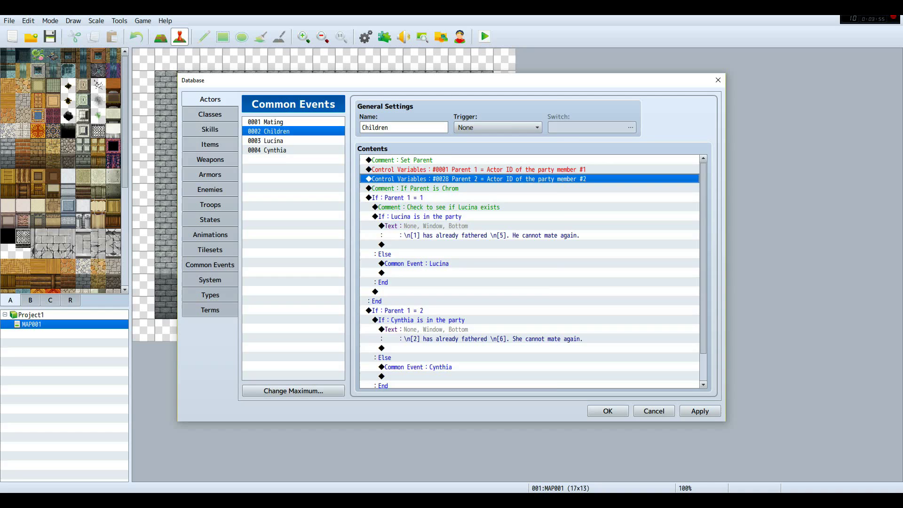
- Look through the actor entries from Sumia to Cynthia and Chrom to check their IDs, and return to the Children common event
left_click(210, 99)
left_click(283, 131)
left_click(282, 141)
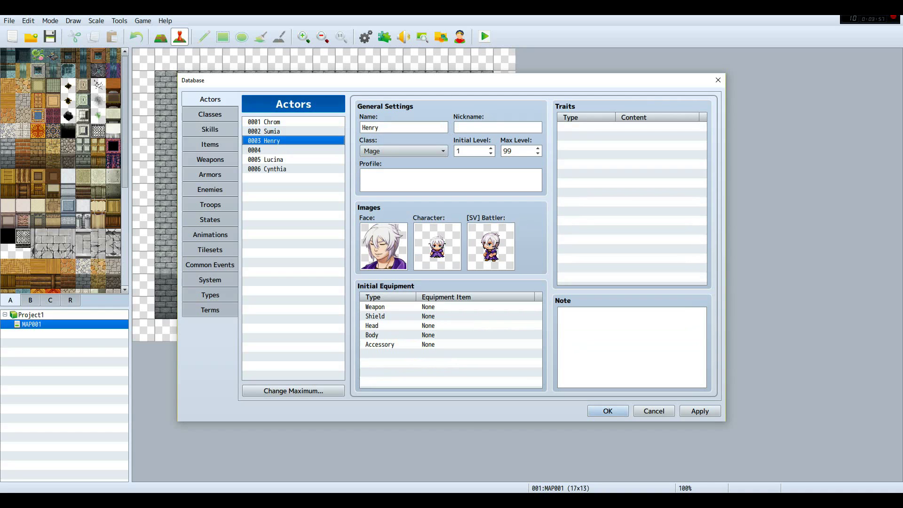
key("Down")
key("Down")
key("Down")
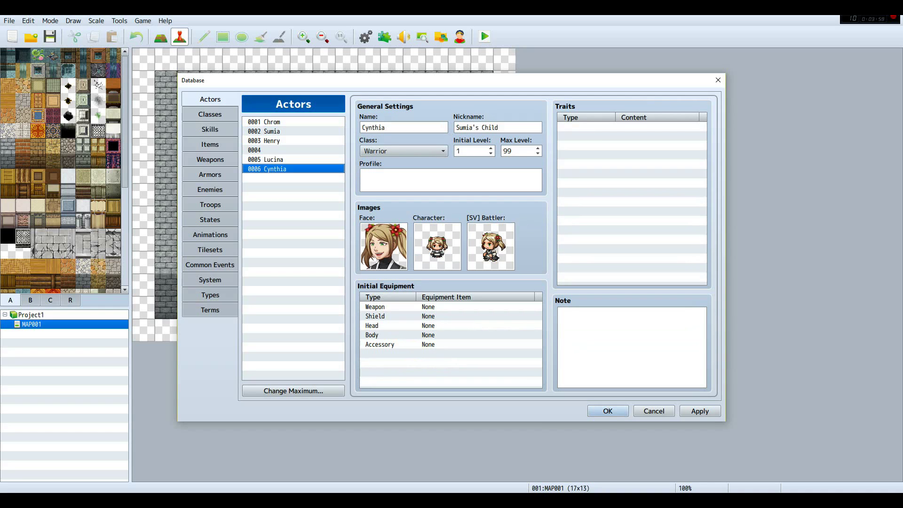
left_click(282, 122)
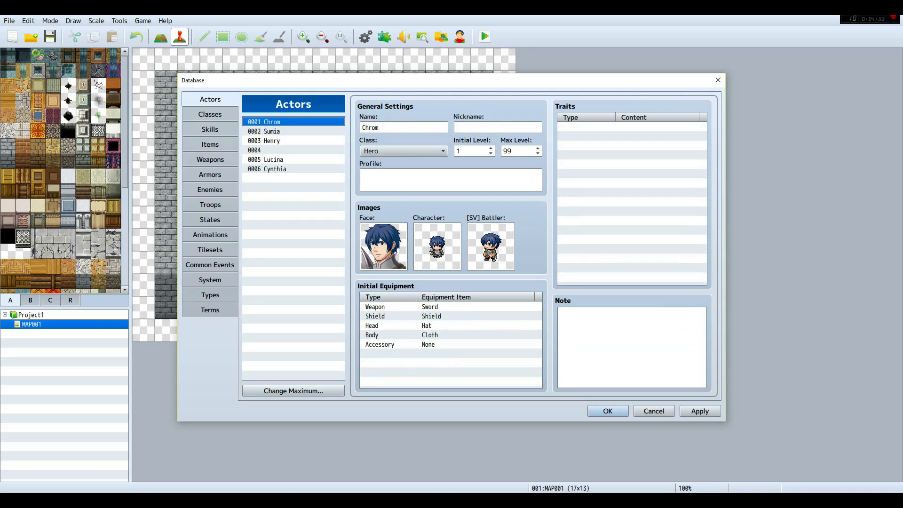
left_click(210, 265)
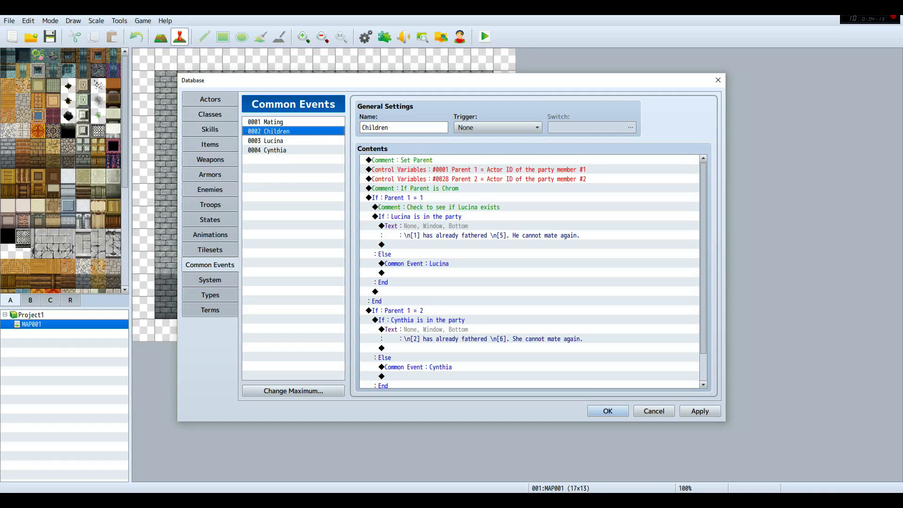
- Recheck Chrom's actor ID and examine the Children event's conditional branch that checks whether Lucina is in the party
left_click(210, 99)
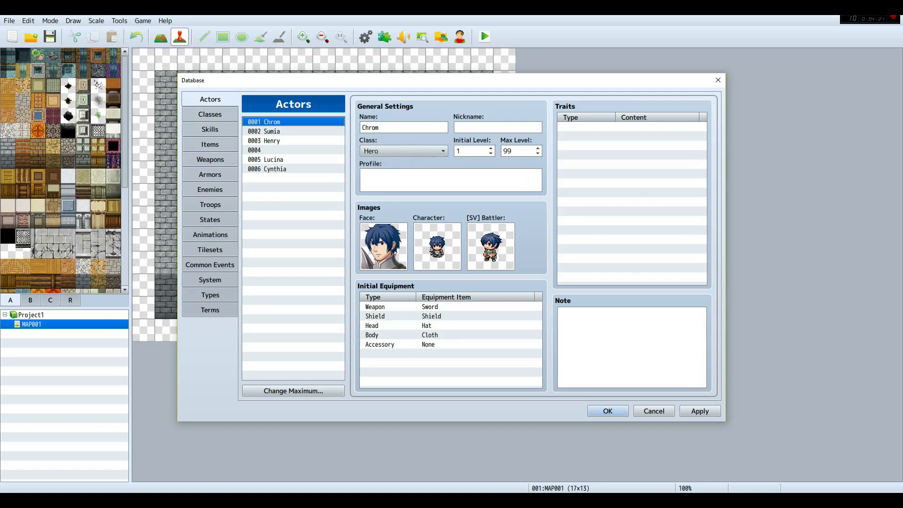
left_click(210, 265)
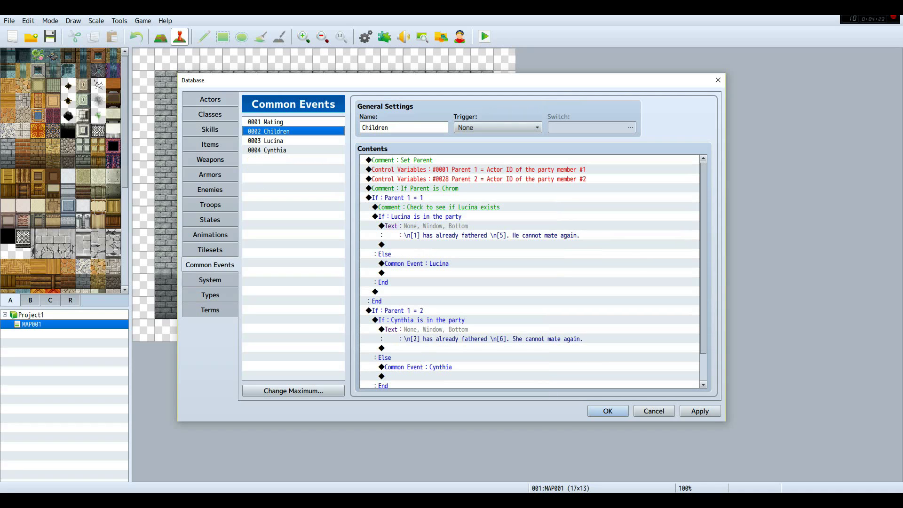
left_click(529, 207)
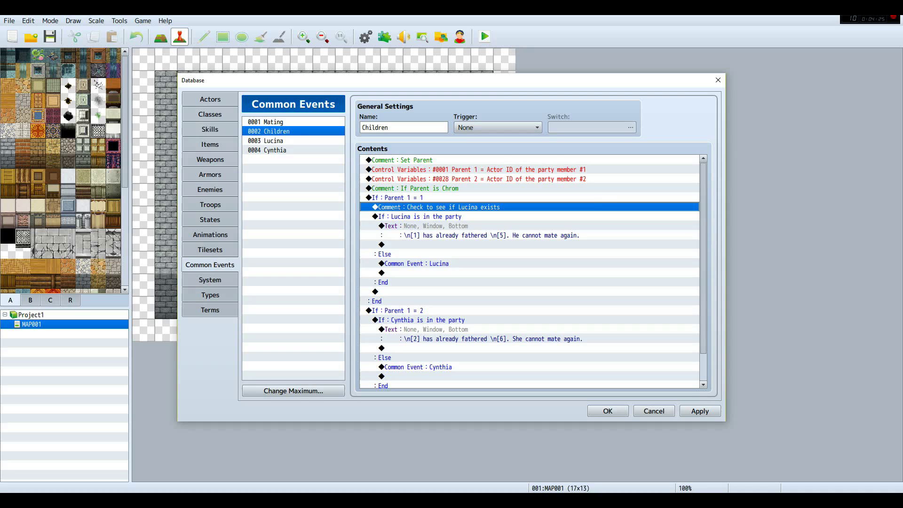
left_click(530, 216)
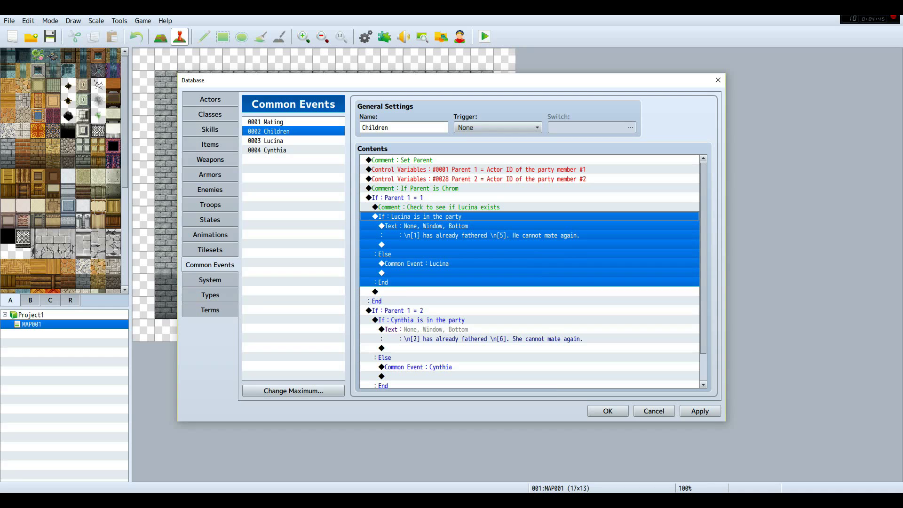
- View Lucina's actor entry and examine the message in the Children event's branch for Lucina already being in the party
left_click(210, 99)
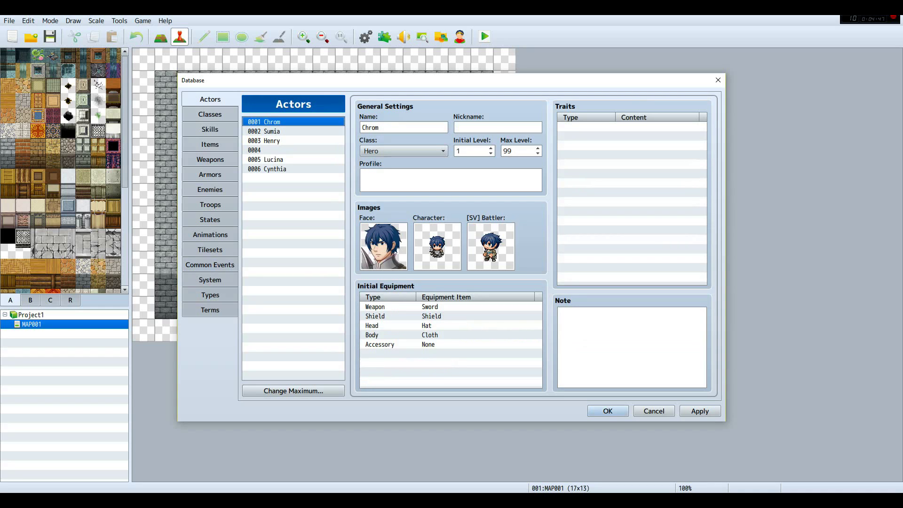
left_click(293, 159)
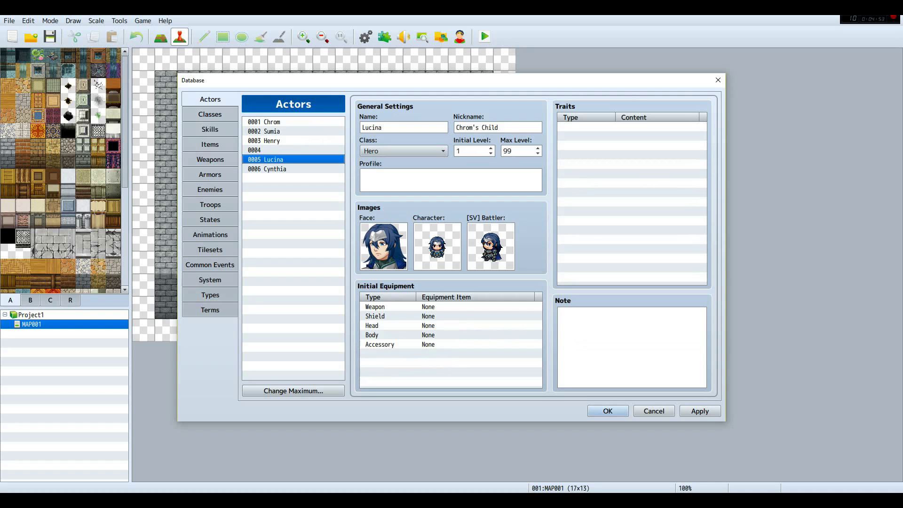
left_click(210, 264)
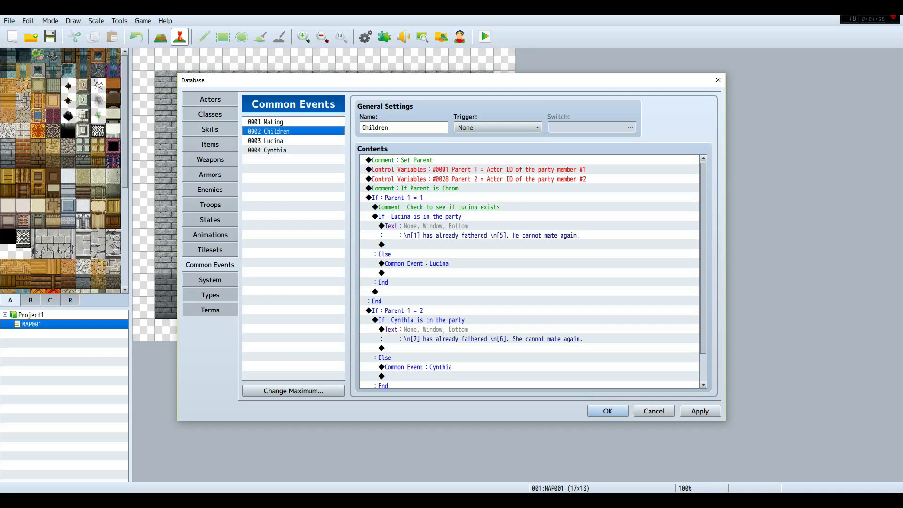
left_click(470, 230)
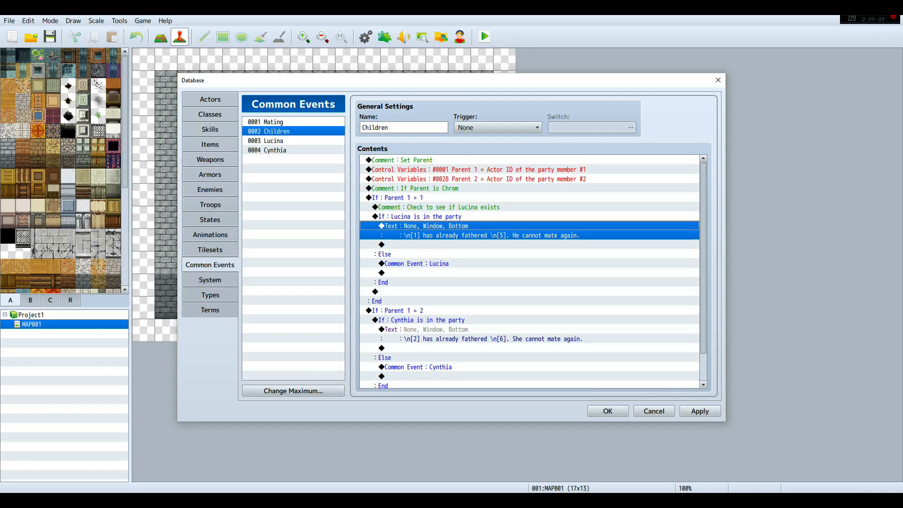
scroll(534, 271, "down", 1)
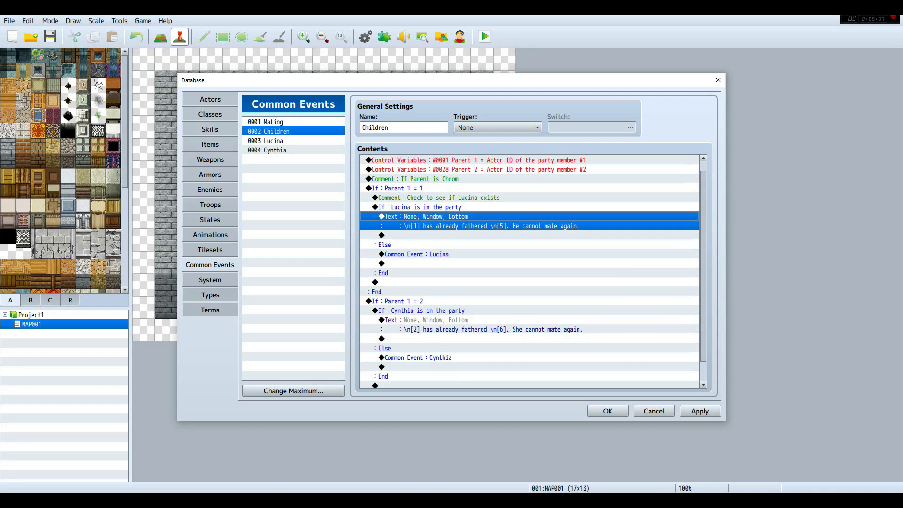
- Examine the Children event's Else branch that calls the Lucina common event, and look through the Lucina event's full command list
left_click(442, 254)
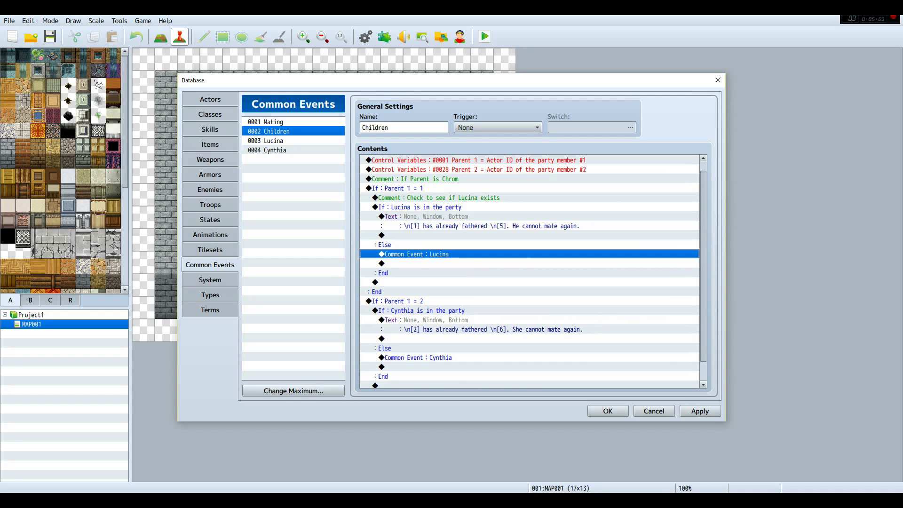
left_click(265, 140)
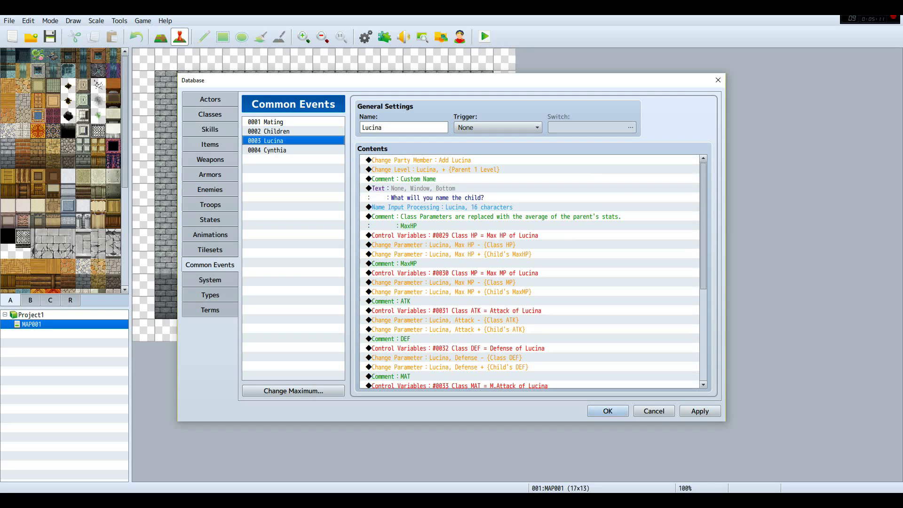
scroll(533, 271, "down", 5)
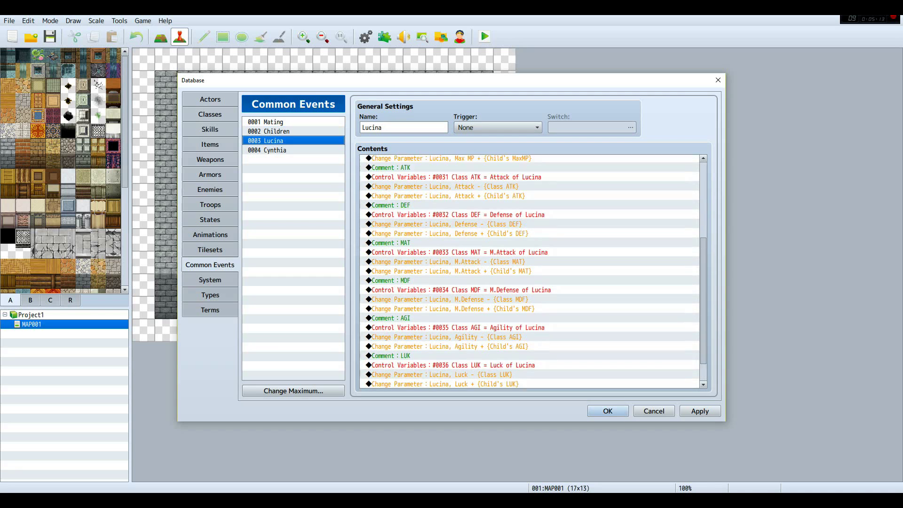
scroll(533, 271, "up", 5)
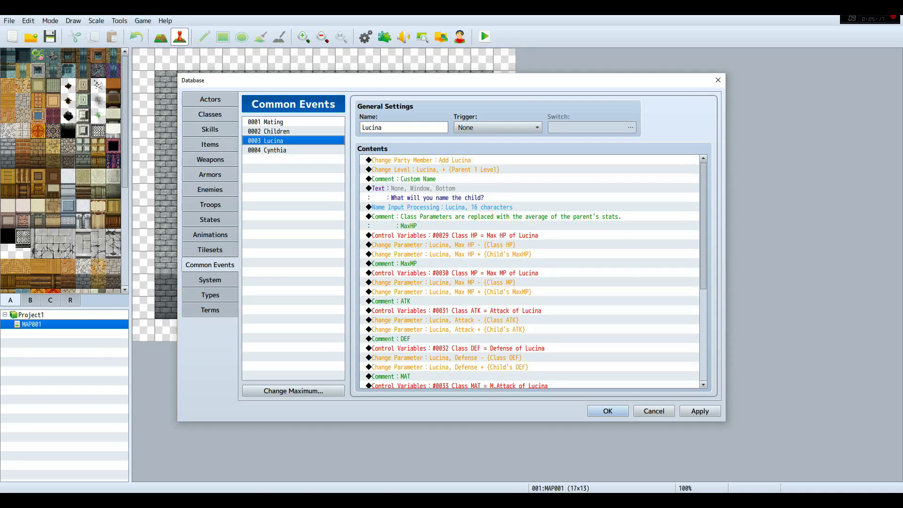
- Examine the Lucina event's party member, level and custom name commands, and check the Hero class entry before returning to the event
left_click(451, 160)
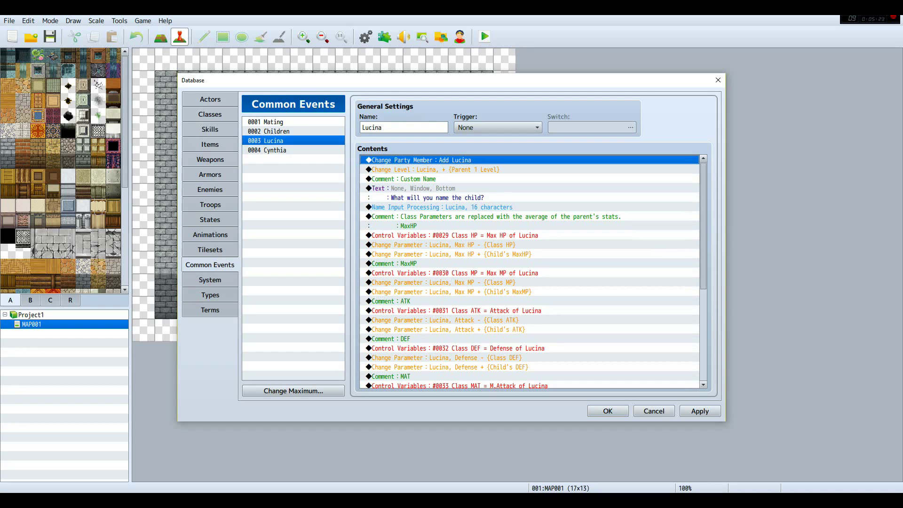
left_click(451, 169)
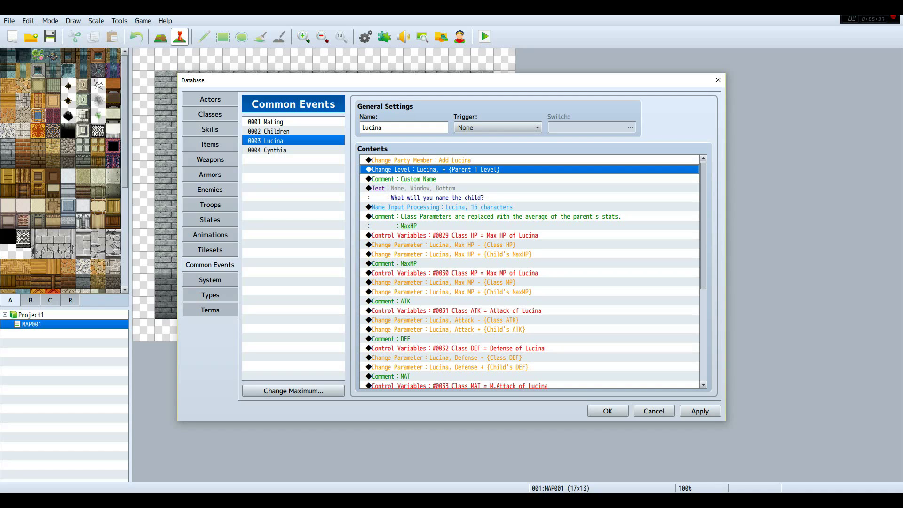
left_click(529, 179)
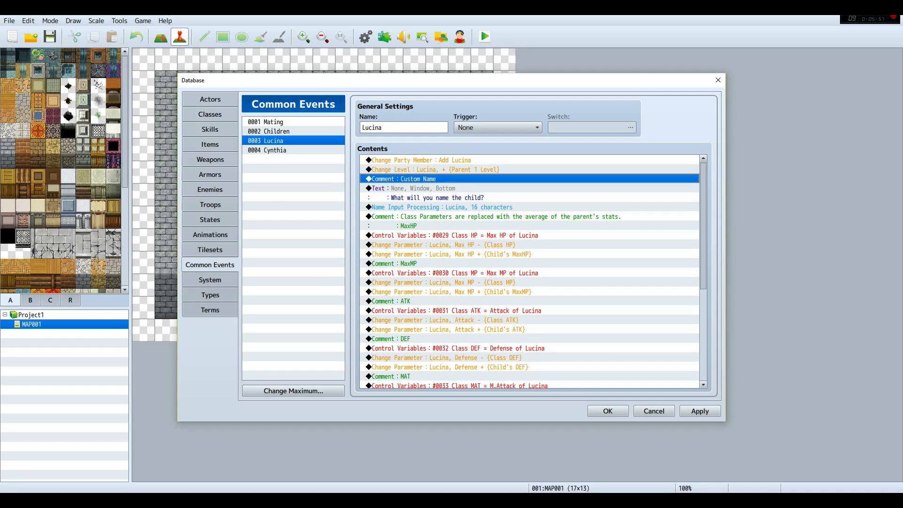
left_click(210, 115)
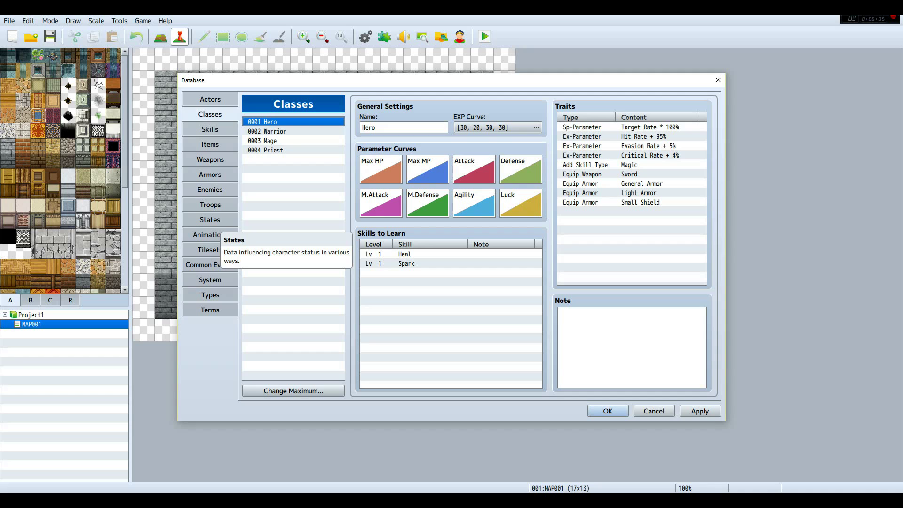
left_click(210, 265)
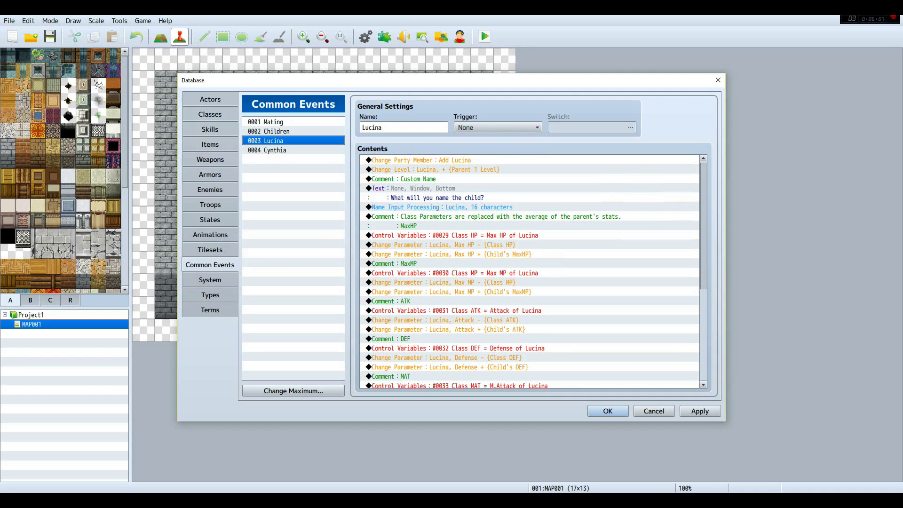